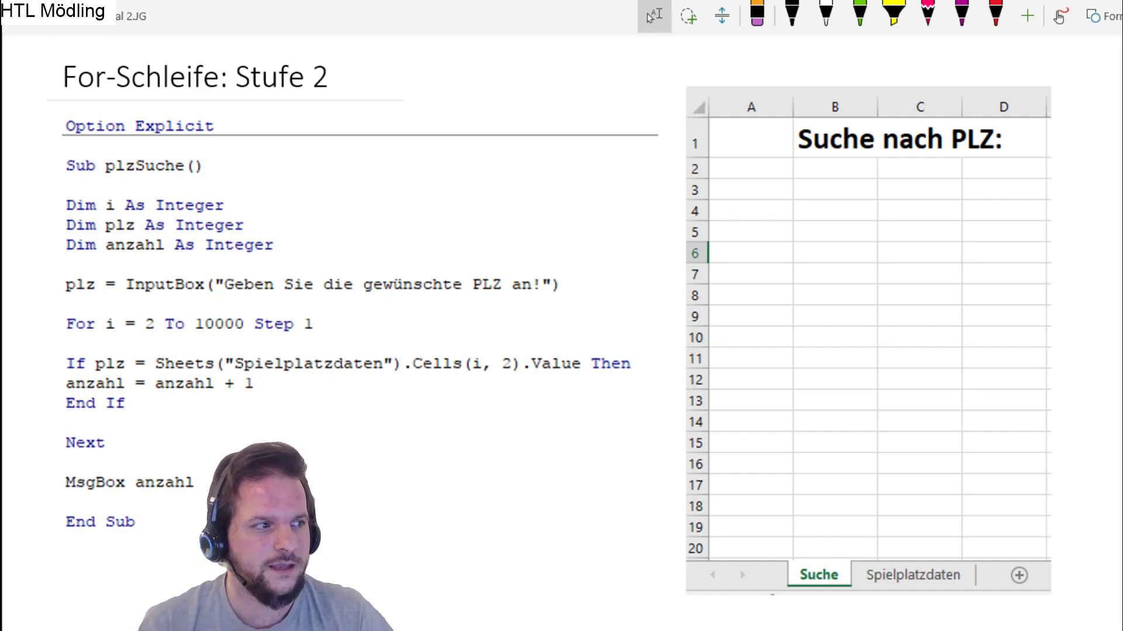
Highlight Sheets("Spielplatzdaten") yellow, ink a link to its tab, underline Cells(i, 2), and box column B
left_click(893, 16)
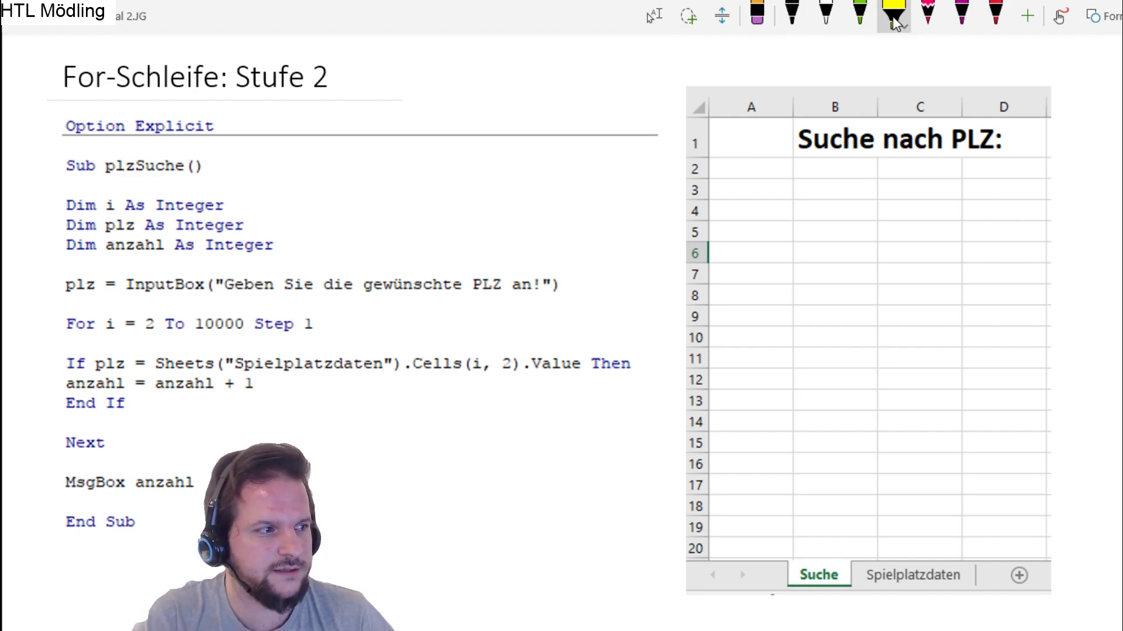
mouse_move(154, 363)
left_mouse_down()
mouse_move(401, 362)
mouse_move(246, 373)
left_mouse_up()
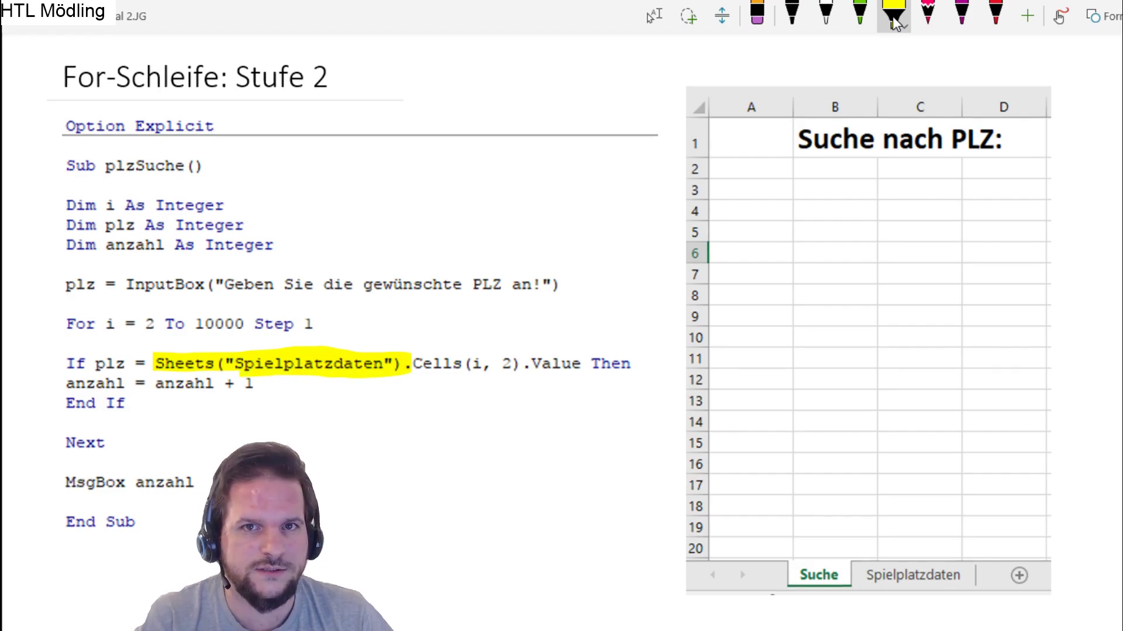
left_click(792, 15)
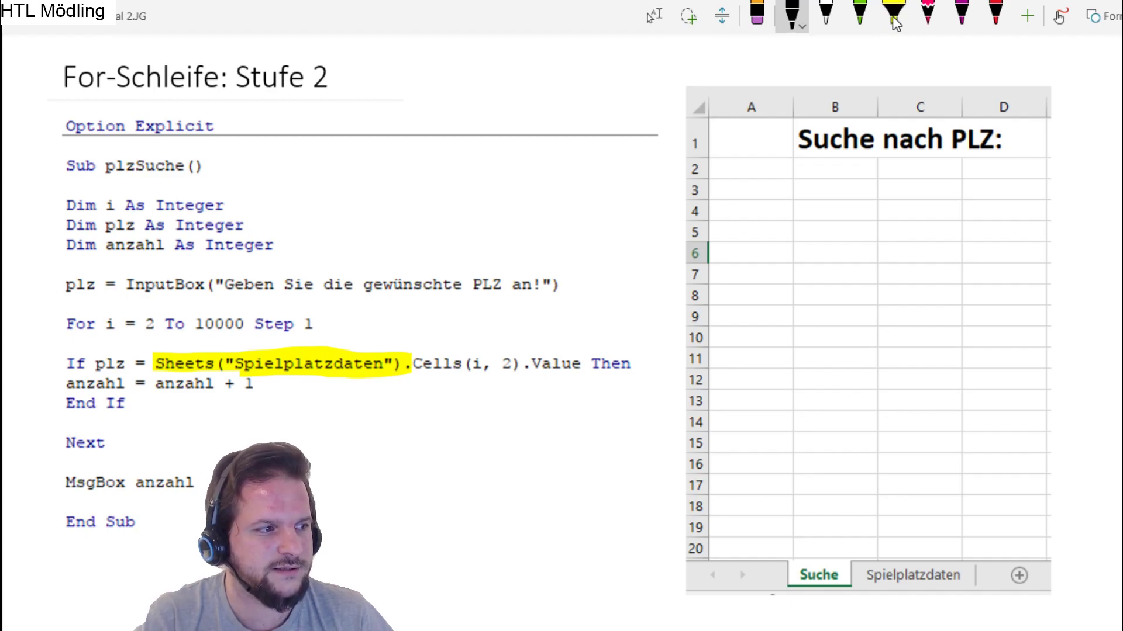
mouse_move(386, 375)
left_mouse_down()
mouse_move(404, 417)
mouse_move(543, 585)
mouse_move(772, 627)
mouse_move(896, 579)
left_mouse_up()
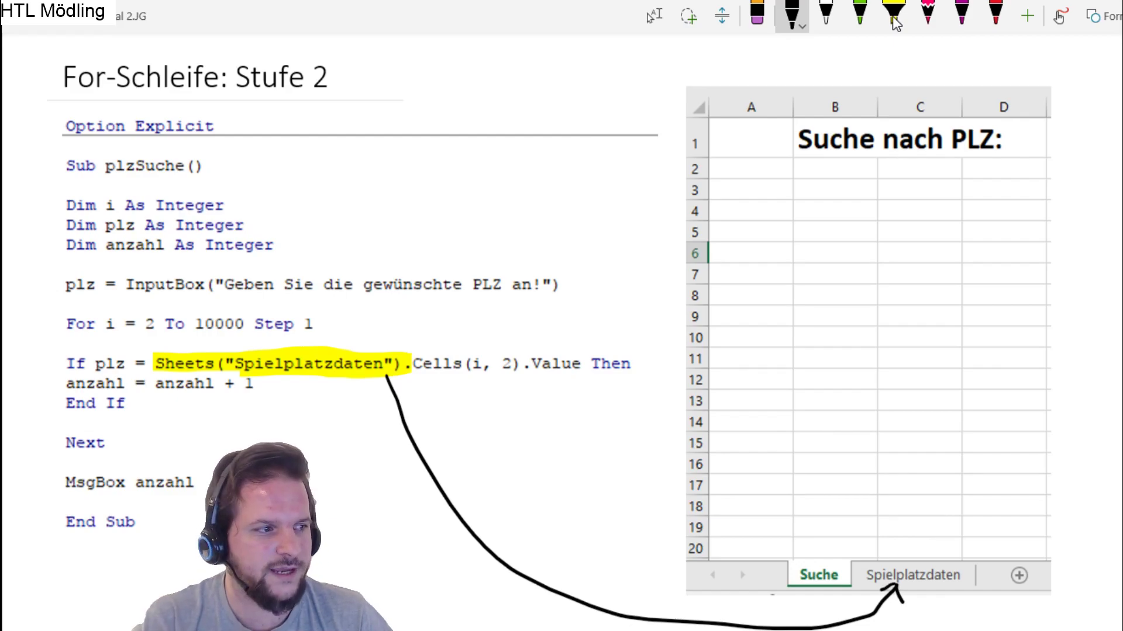
left_click_drag(420, 370, 512, 368)
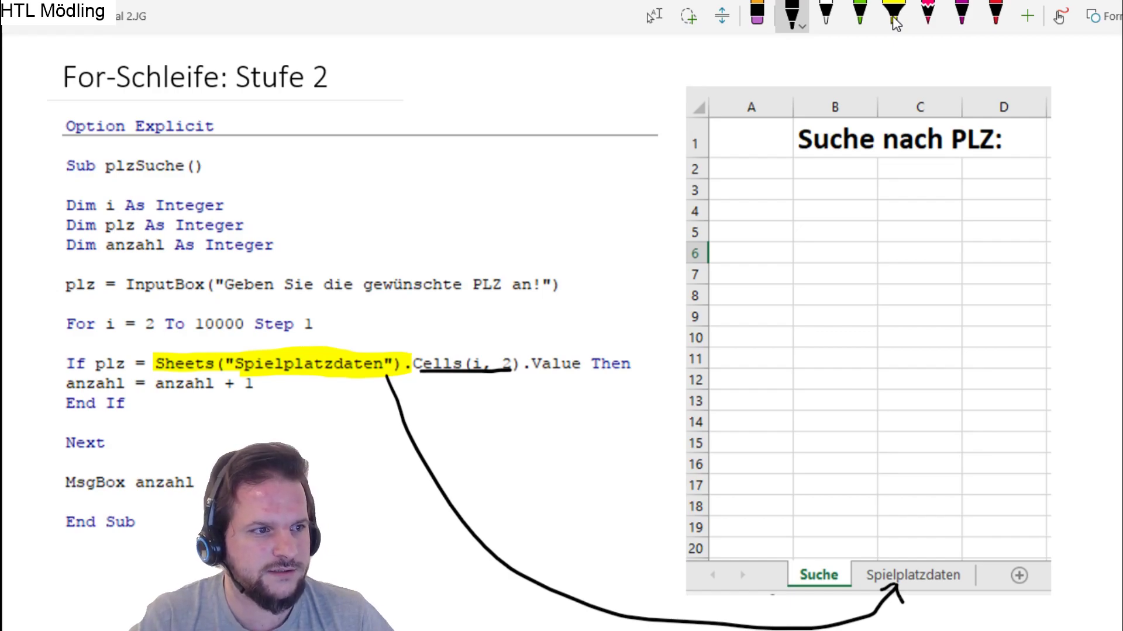
mouse_move(788, 195)
left_mouse_down()
mouse_move(879, 257)
mouse_move(805, 196)
mouse_move(787, 198)
left_mouse_up()
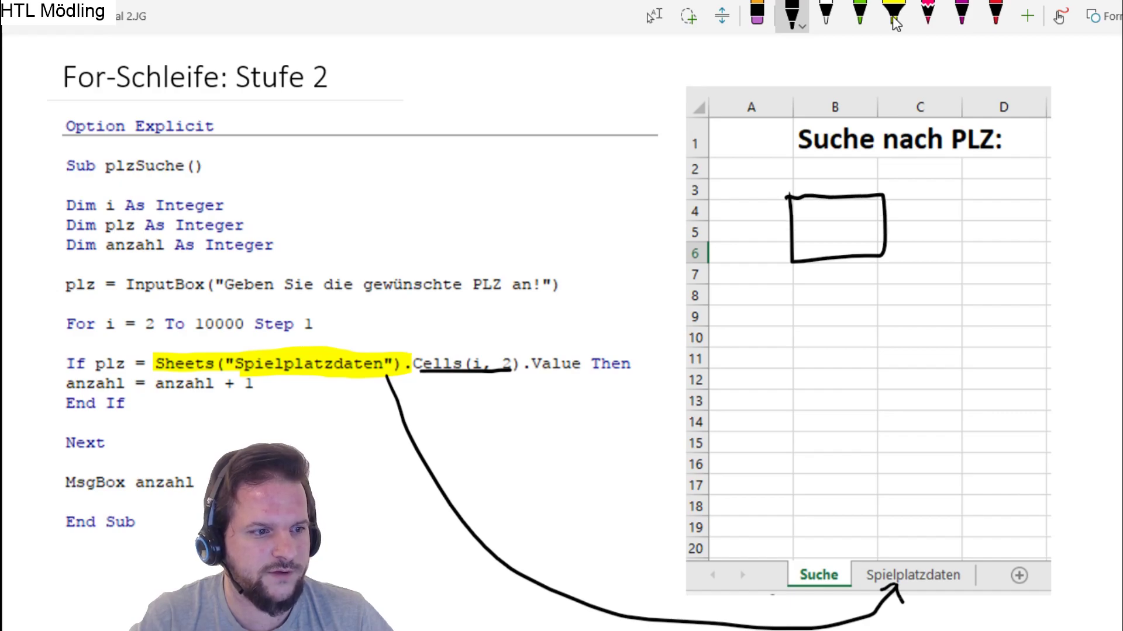
Draw ink arrows at the Suche and Spielplatzdaten tabs, then switch to the Excel workbook
mouse_move(832, 492)
left_mouse_down()
mouse_move(831, 549)
mouse_move(843, 524)
left_mouse_up()
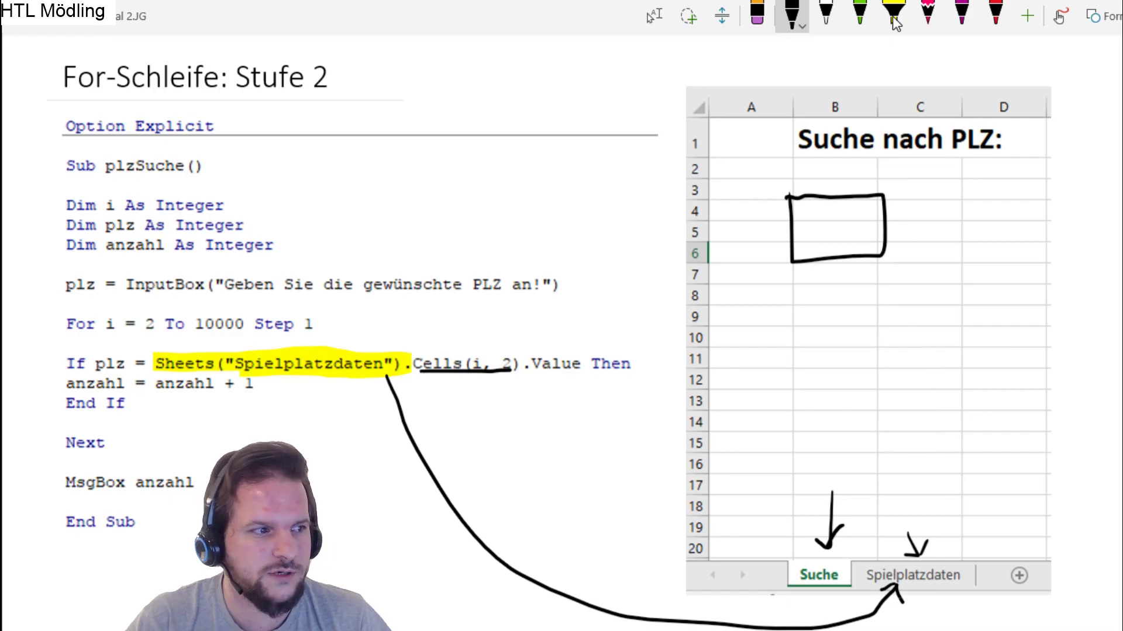
mouse_move(925, 624)
left_mouse_down()
mouse_move(925, 591)
mouse_move(939, 608)
left_mouse_up()
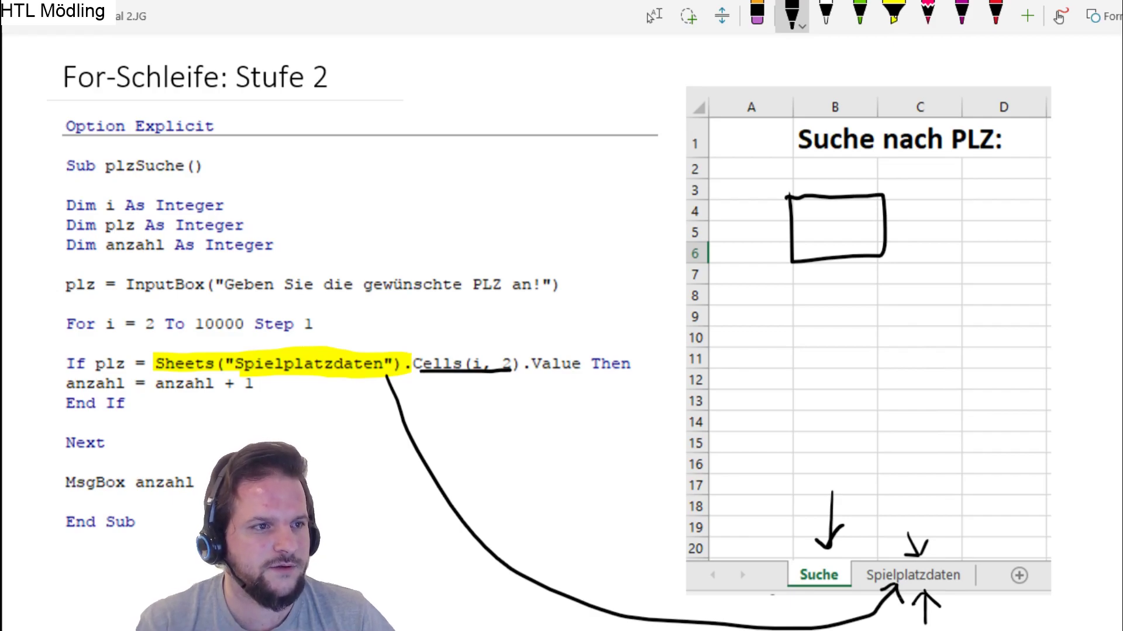
left_click(652, 16)
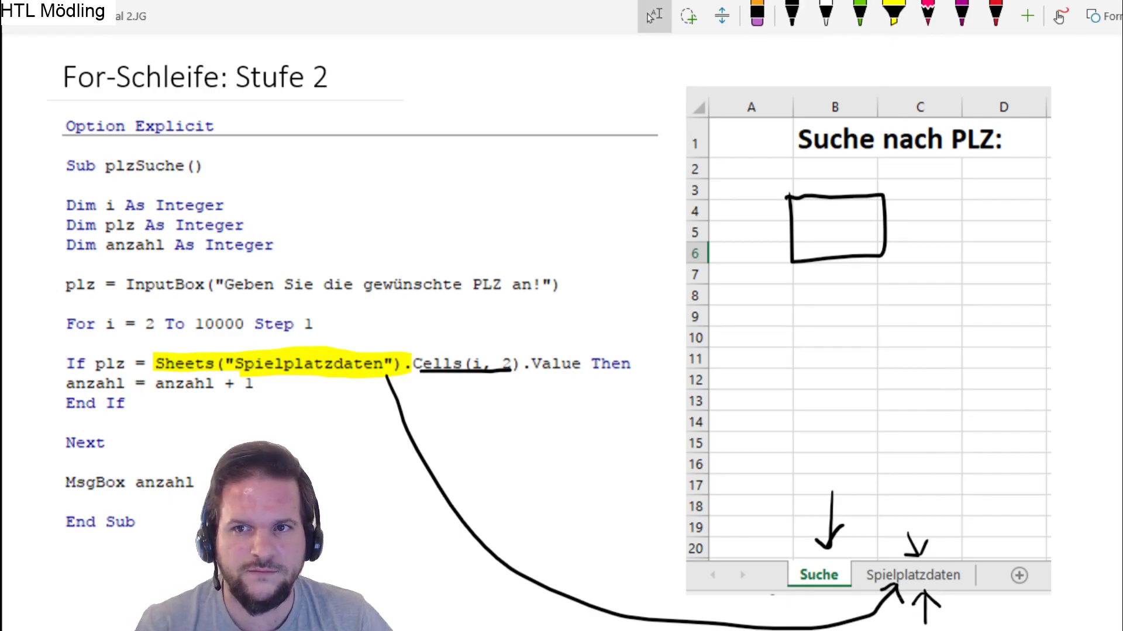
key("alt+Tab")
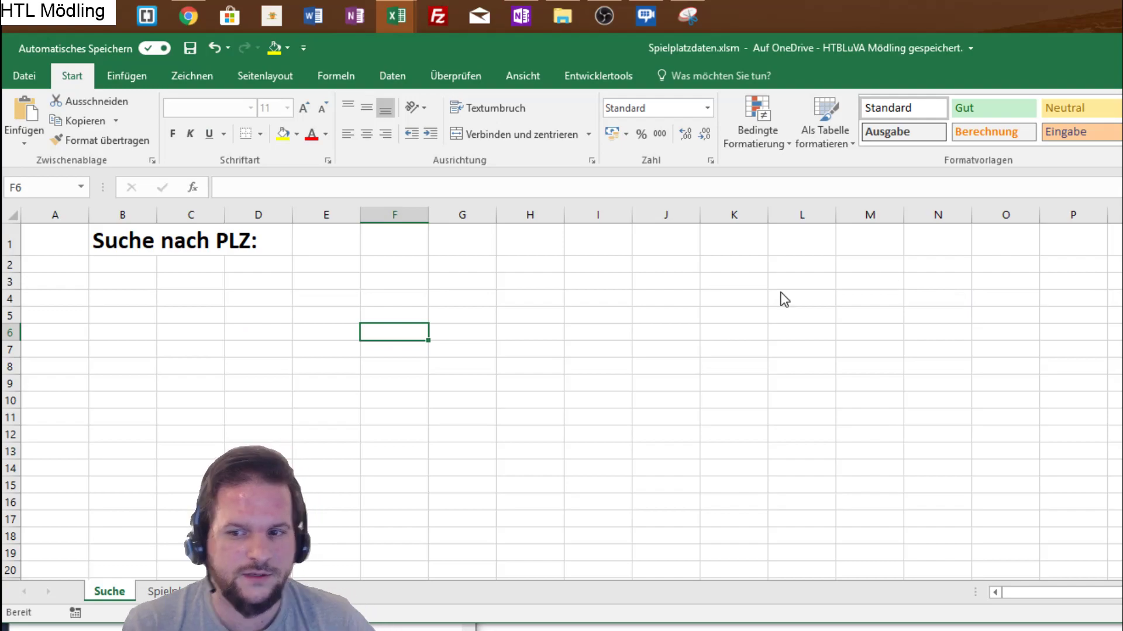
Remove the old PLZ Suche button from the Spielplatzdaten sheet and return to Suche
left_click(187, 591)
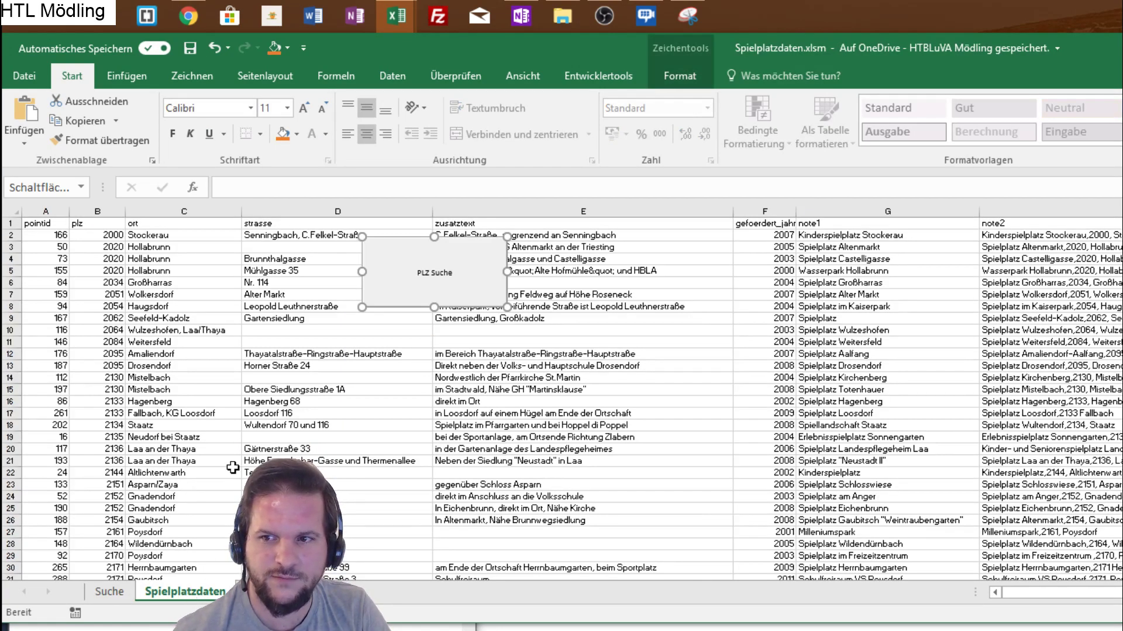
left_click(468, 293)
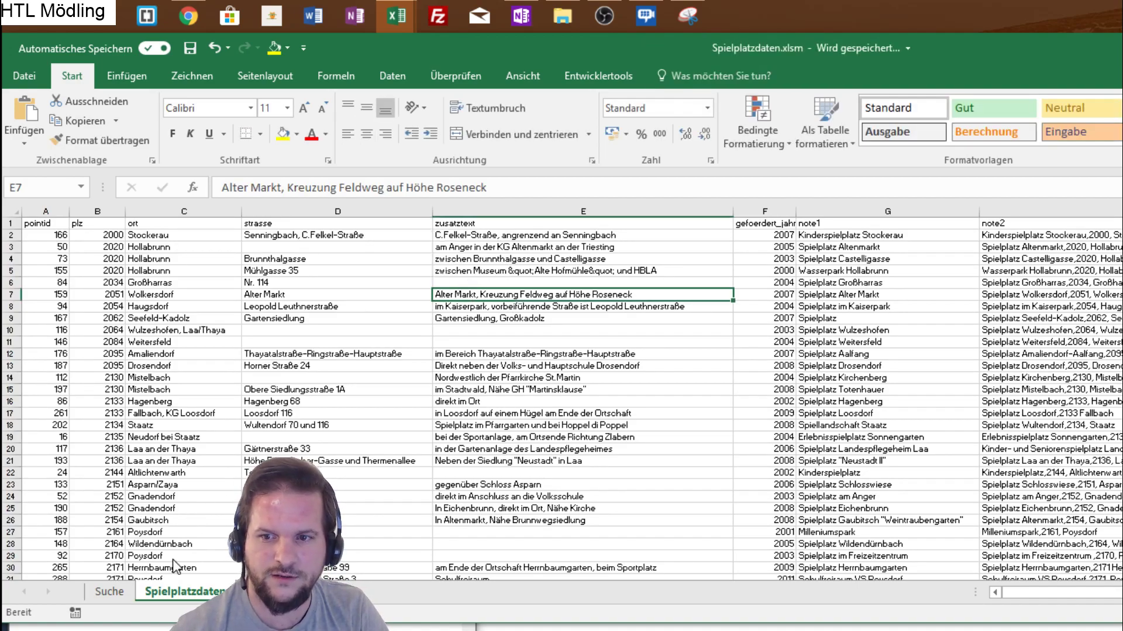
left_click(107, 591)
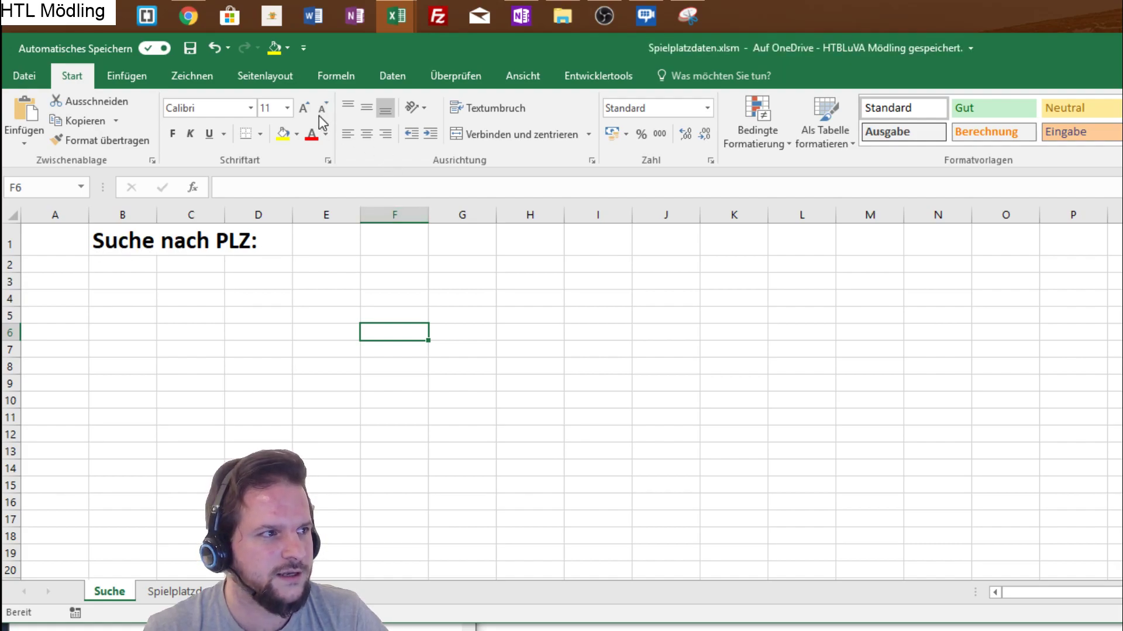
Insert a form button over B2:D5 on the Suche sheet that runs the plzSuche macro
left_click(126, 76)
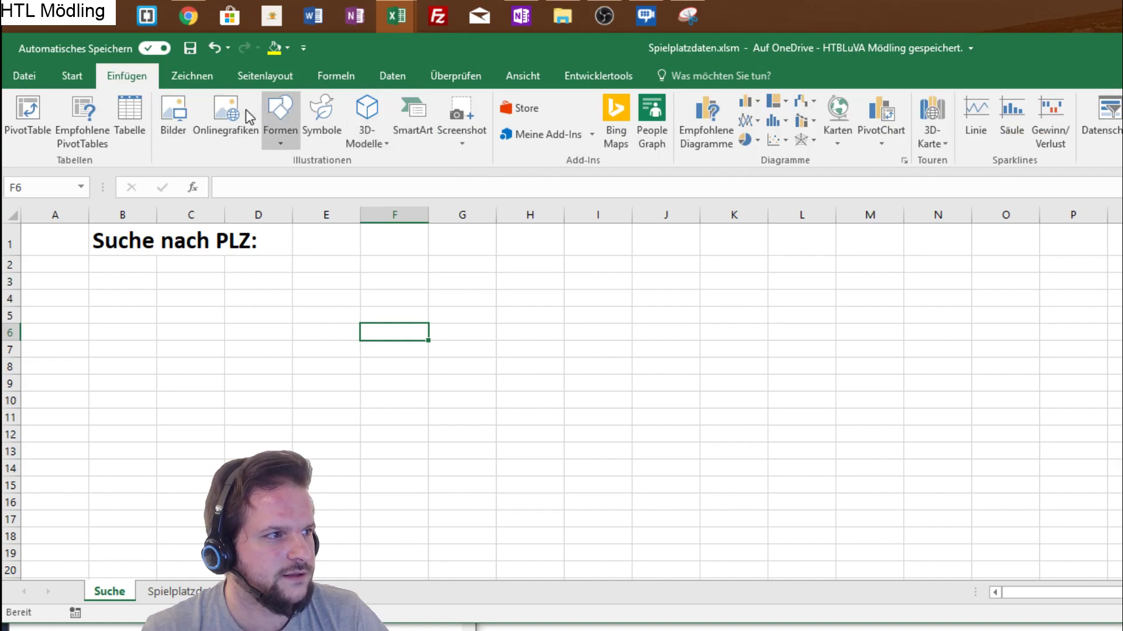
left_click(598, 75)
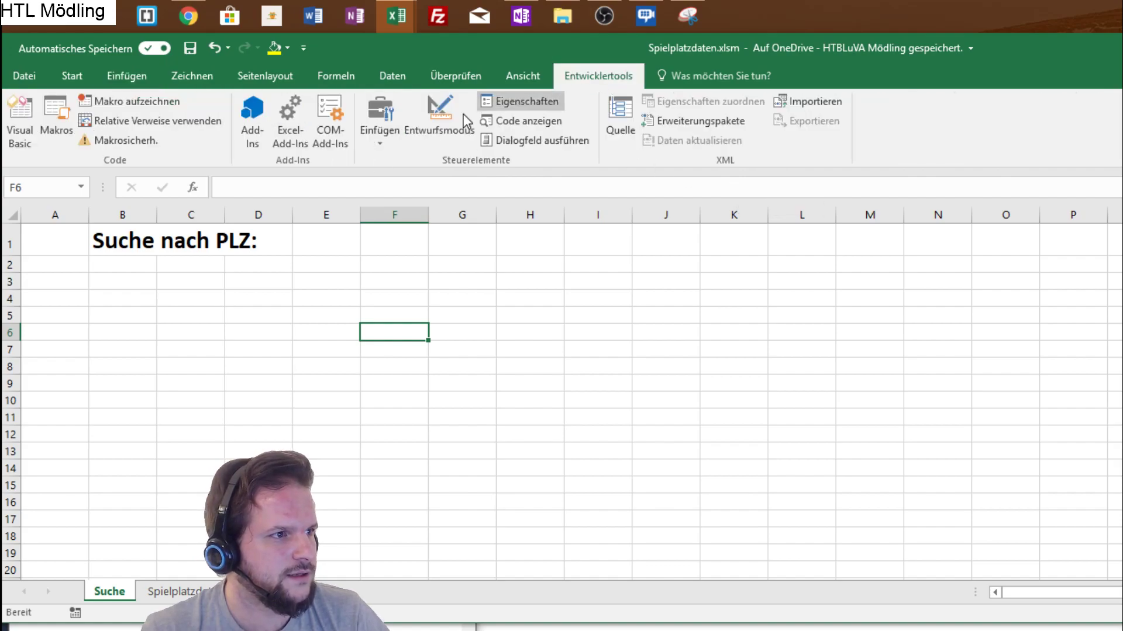
left_click(380, 125)
left_click(367, 179)
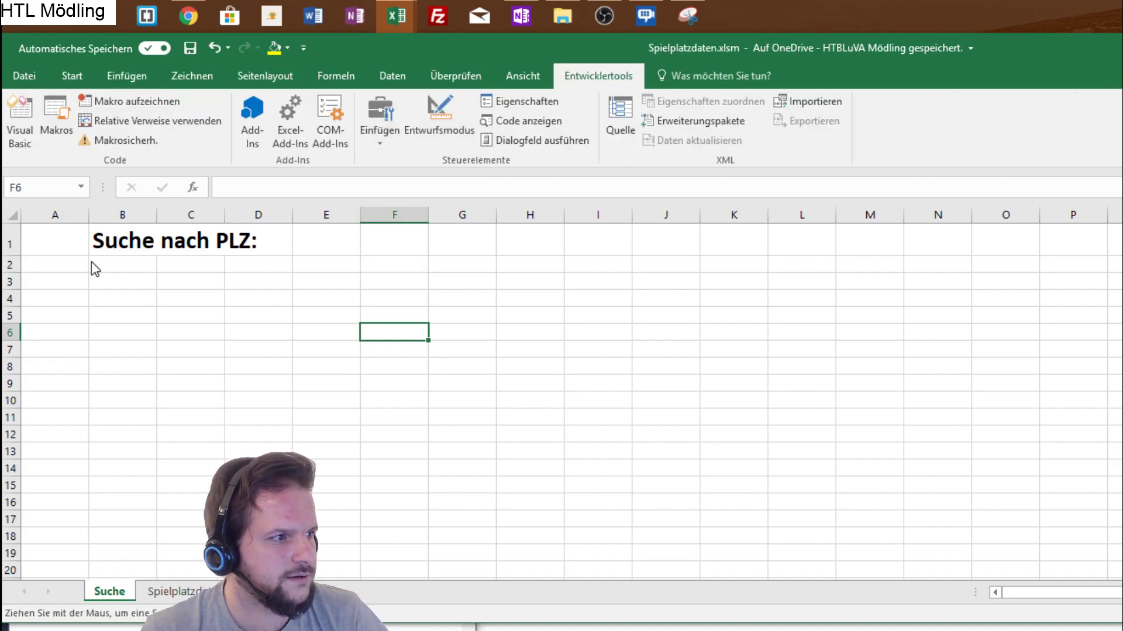
left_click_drag(97, 263, 267, 325)
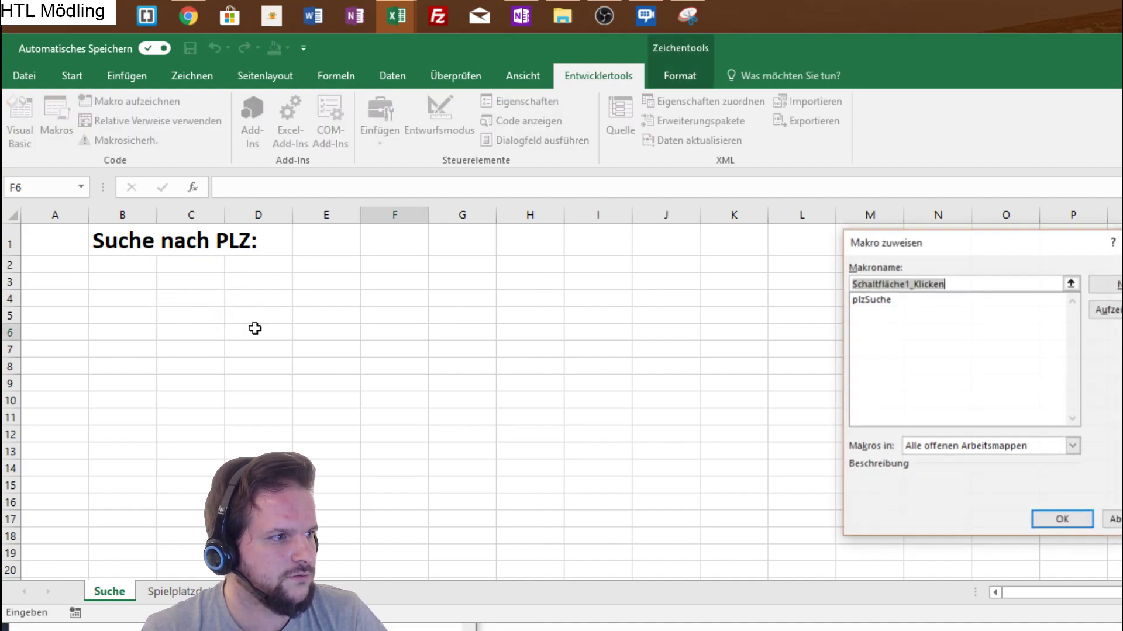
left_click(872, 300)
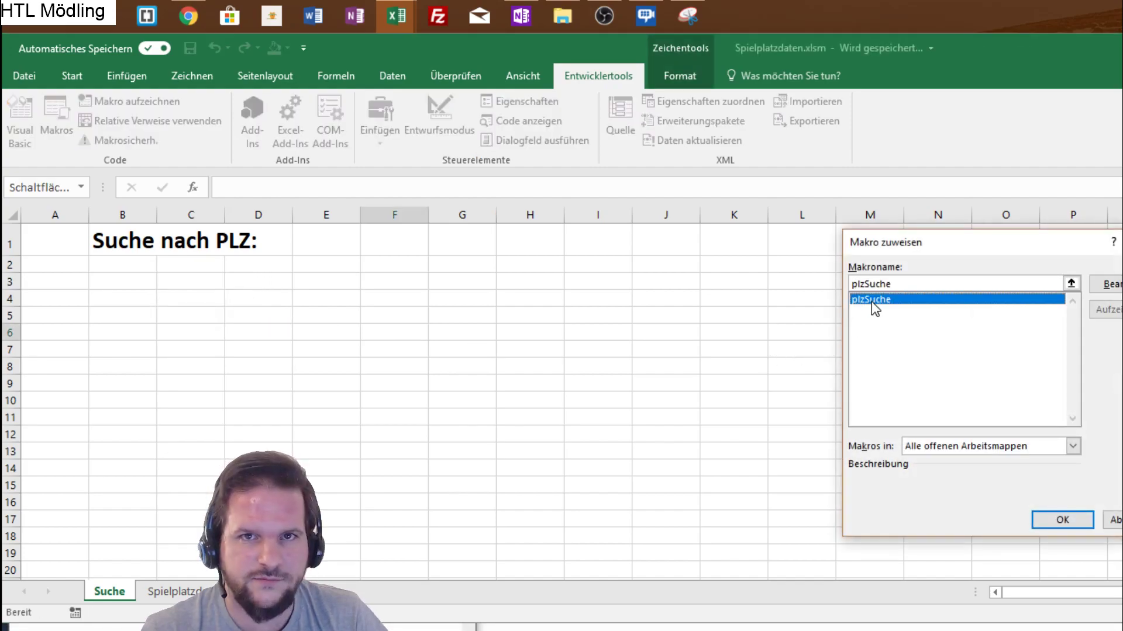
left_click(1062, 520)
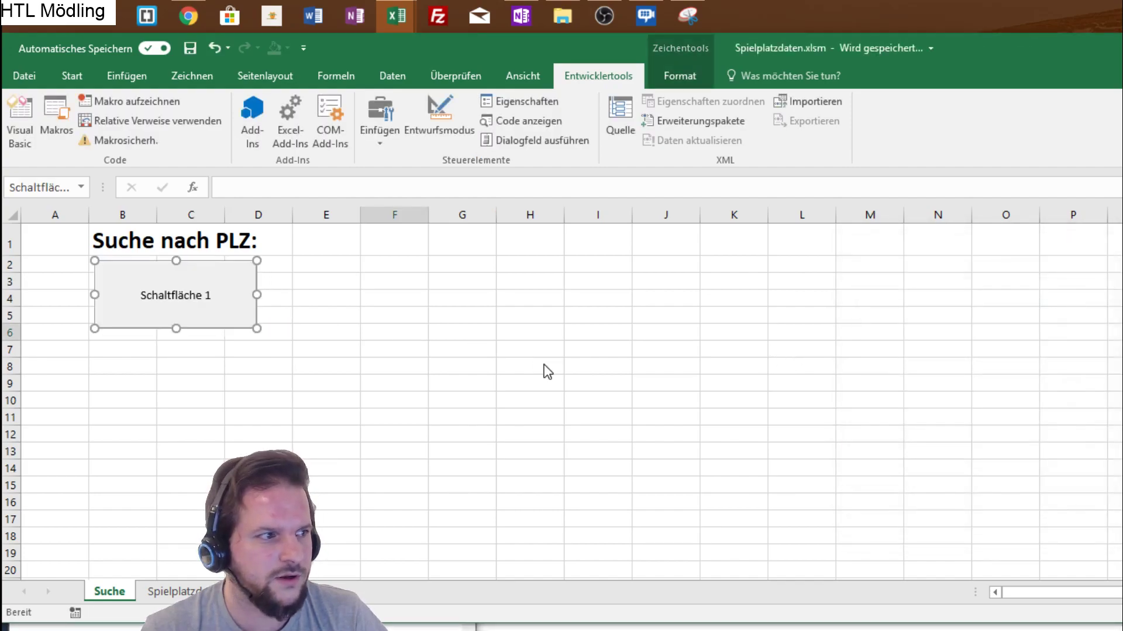
Rename the button label from 'Schaltfläche 1' to 'PLZ Suche'
left_click(145, 294)
left_click_drag(143, 294, 213, 301)
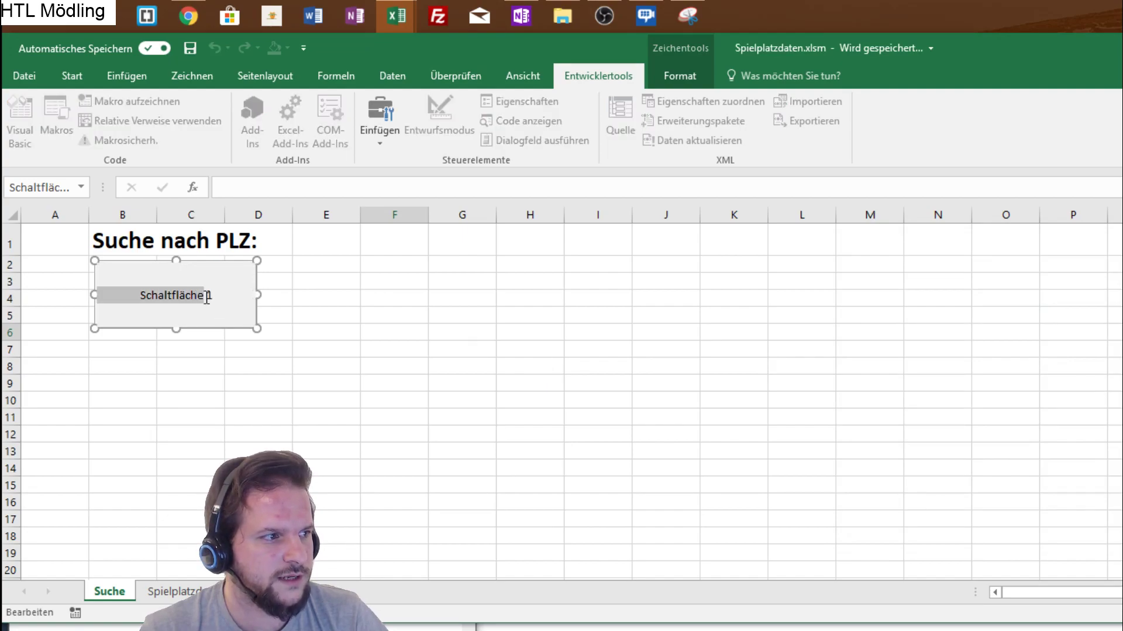
type("PLZ")
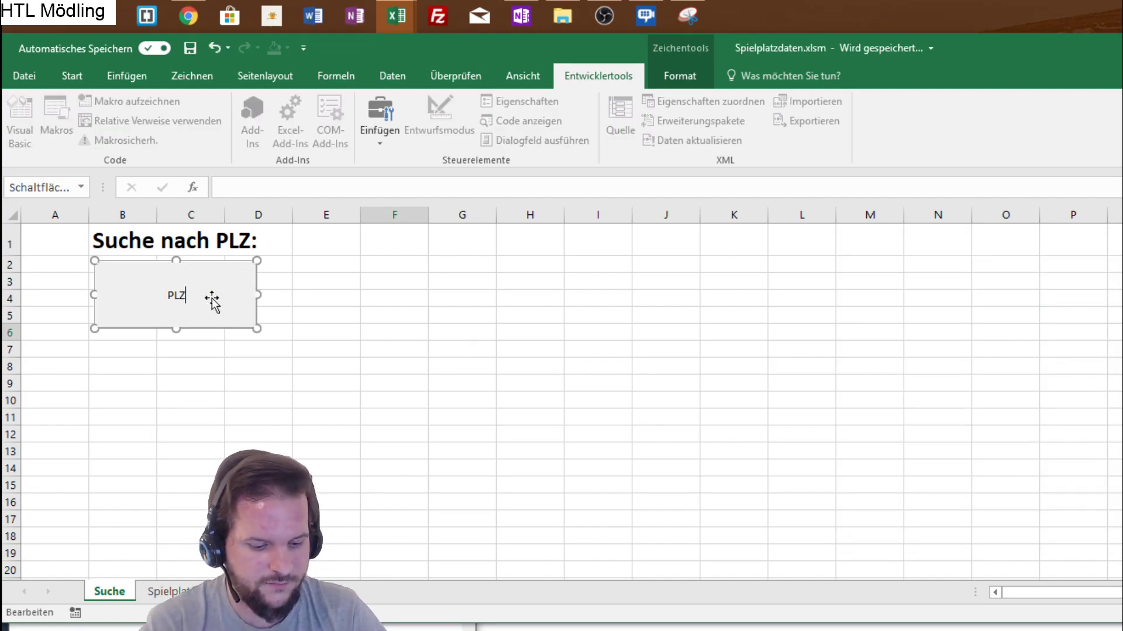
type(" Suche")
left_click(298, 316)
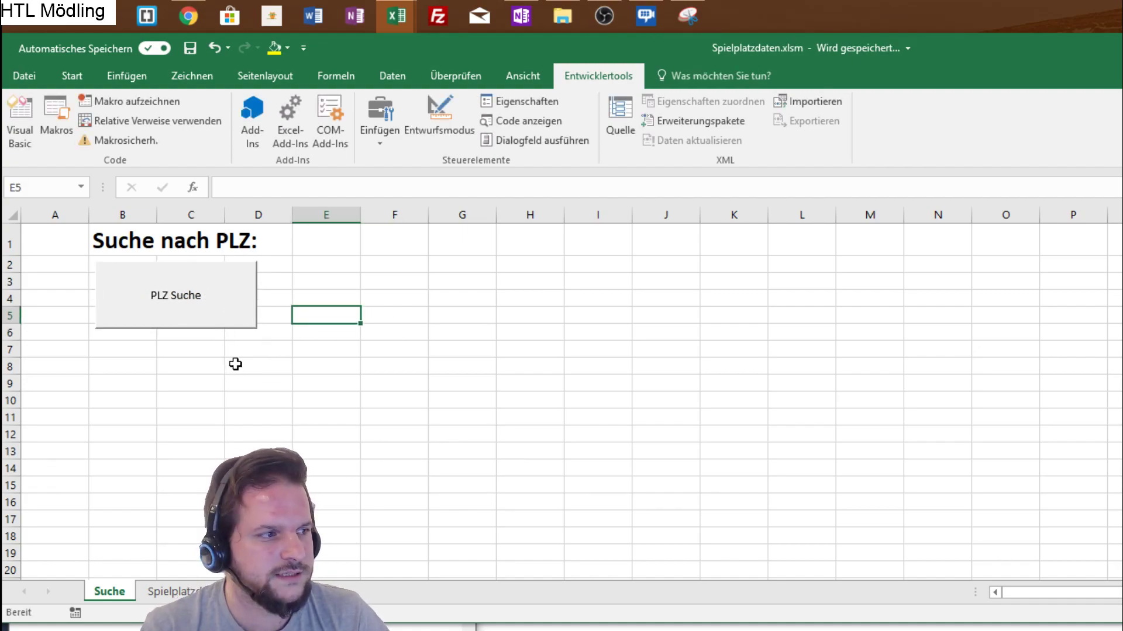
Run PLZ Suche for postal code 2020, which reports 3 entries, and return to OneNote
left_click(176, 298)
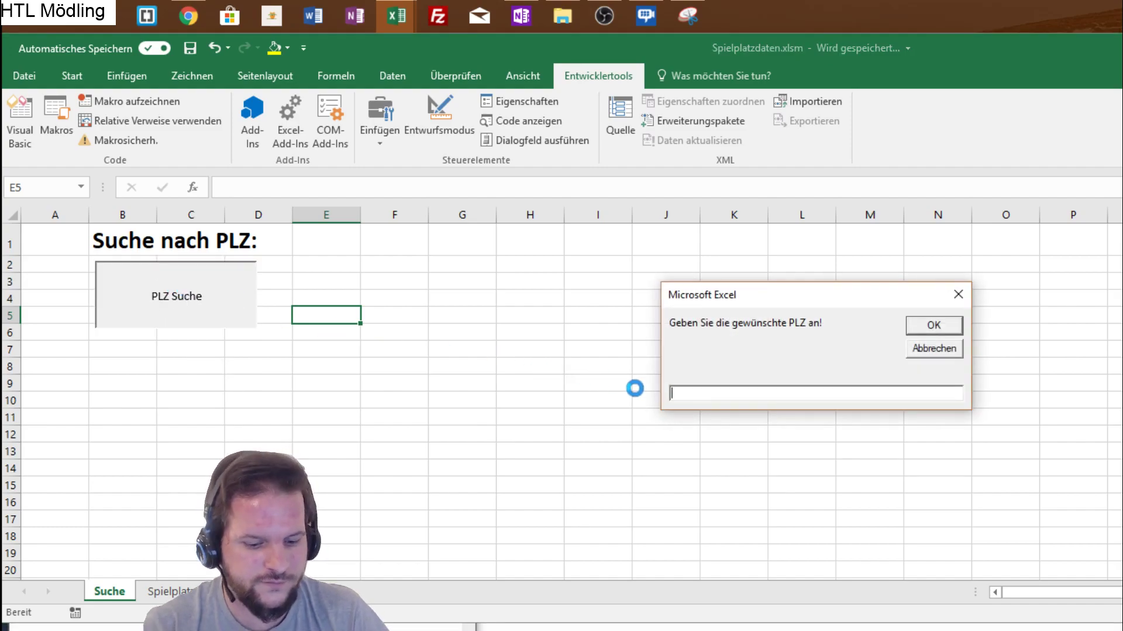
type("2020")
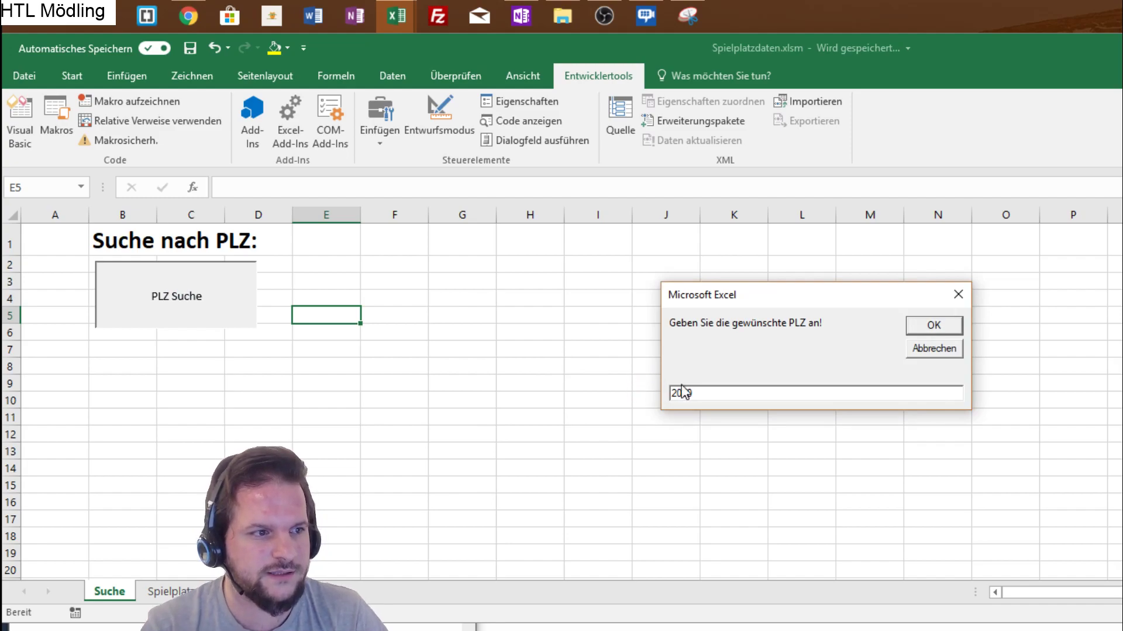
left_click(921, 329)
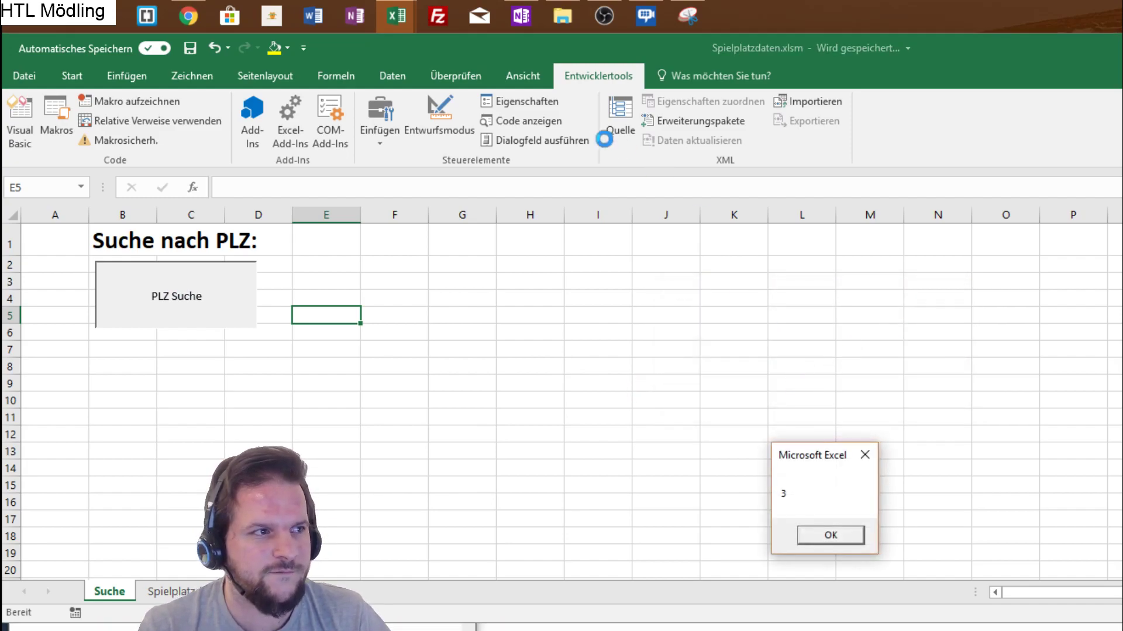
left_click(524, 21)
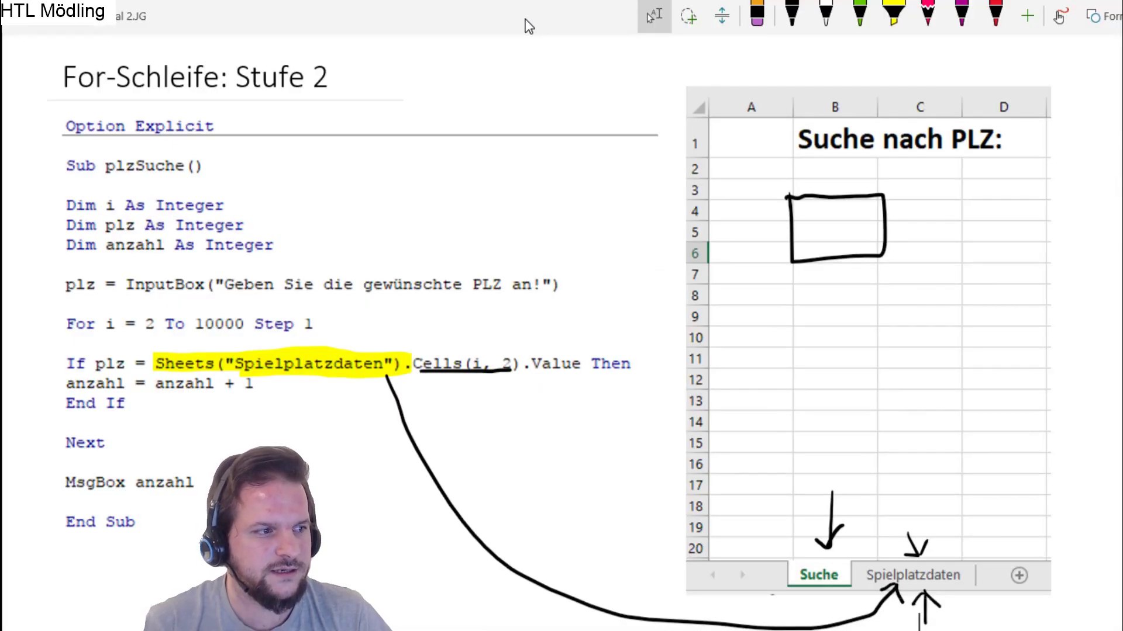
Sketch a large ink rectangle over B8:D16 below the button box
key("ctrl+alt+d")
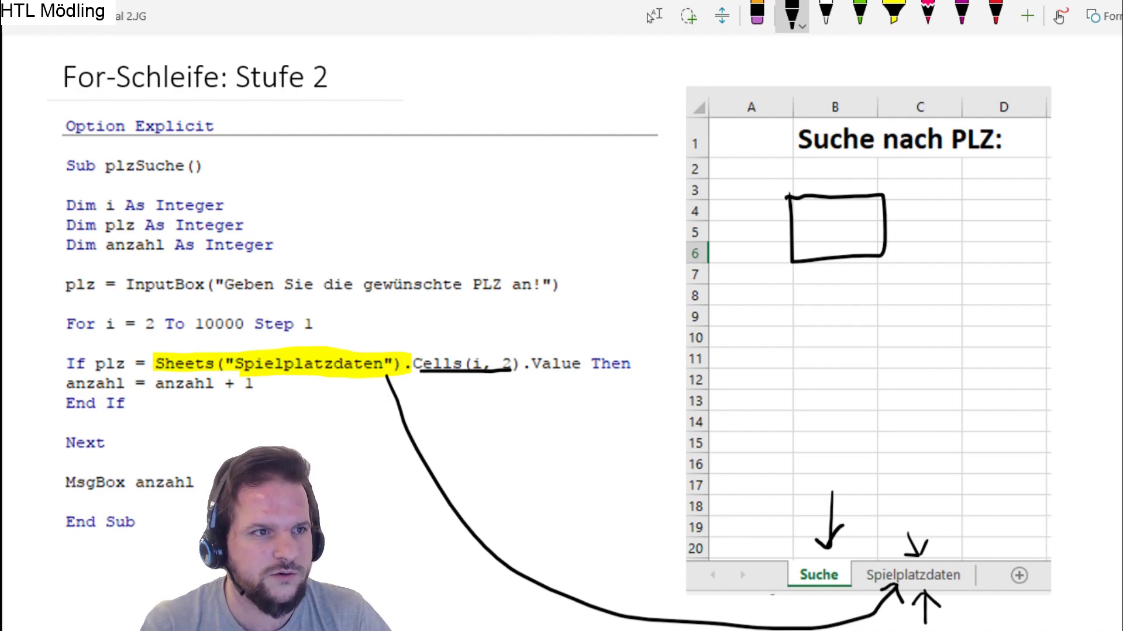
key("Escape")
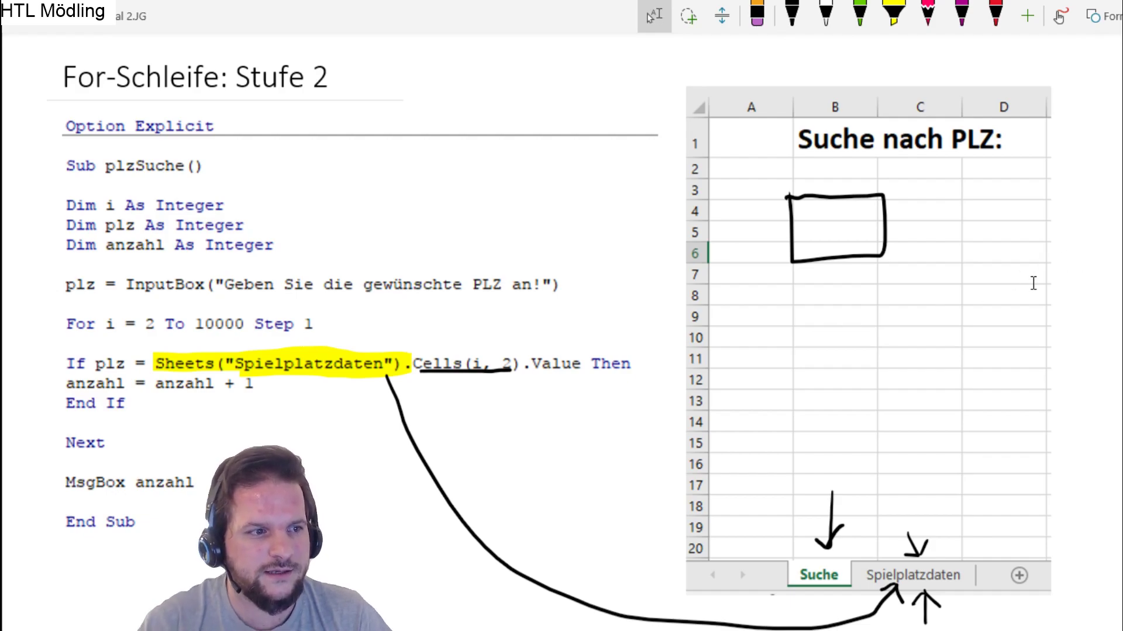
left_click_drag(796, 282, 788, 468)
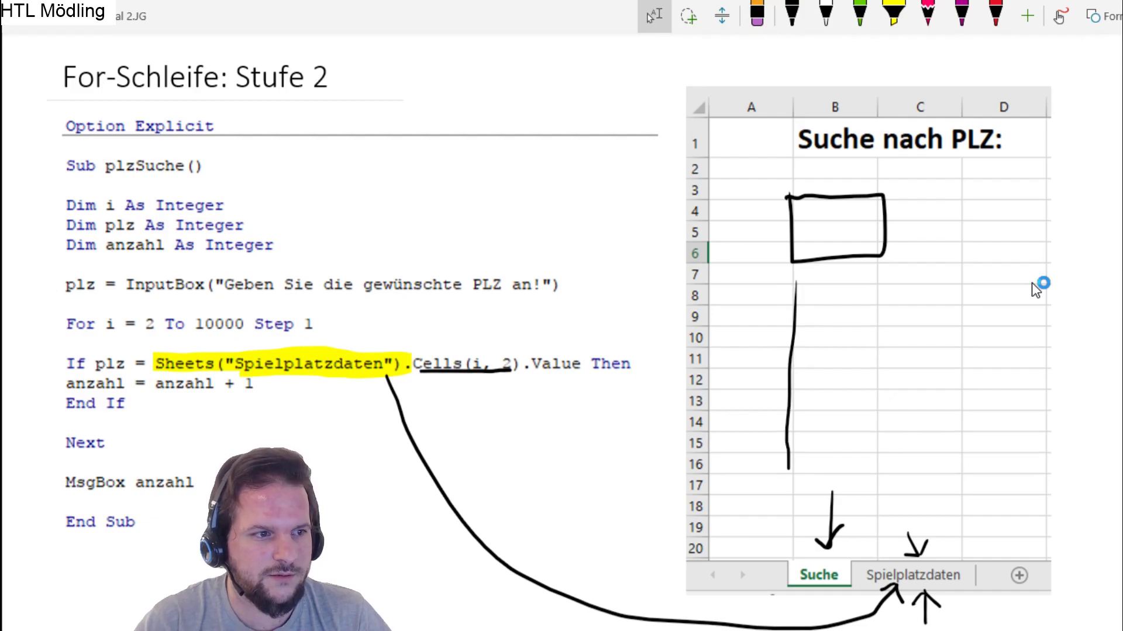
mouse_move(796, 277)
left_mouse_down()
mouse_move(965, 288)
mouse_move(962, 468)
mouse_move(778, 468)
left_mouse_up()
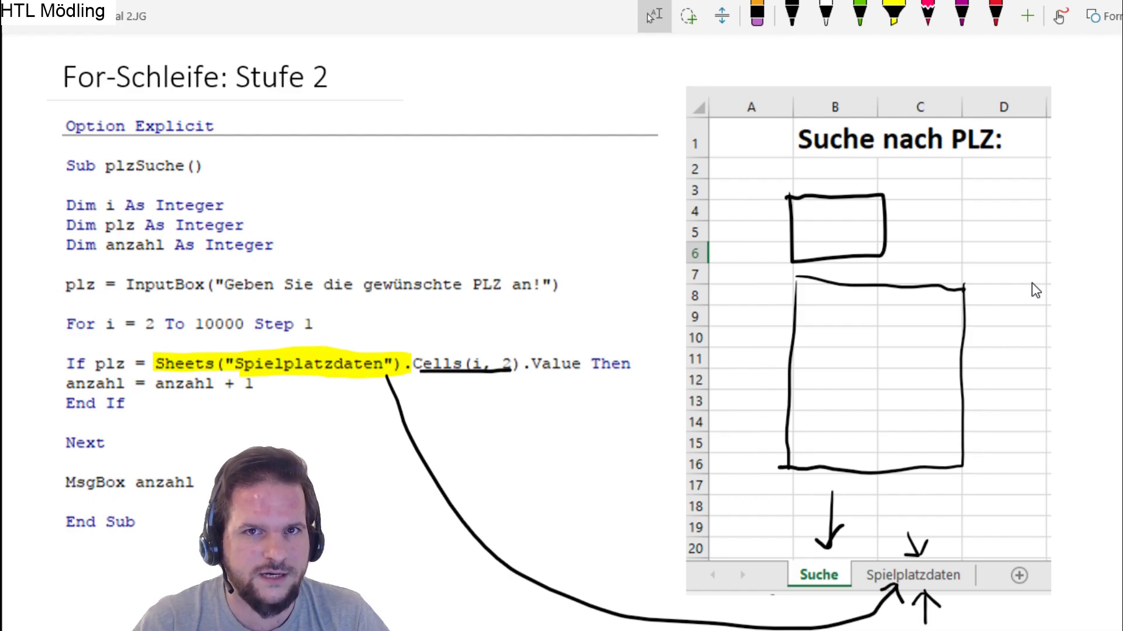
left_click(792, 15)
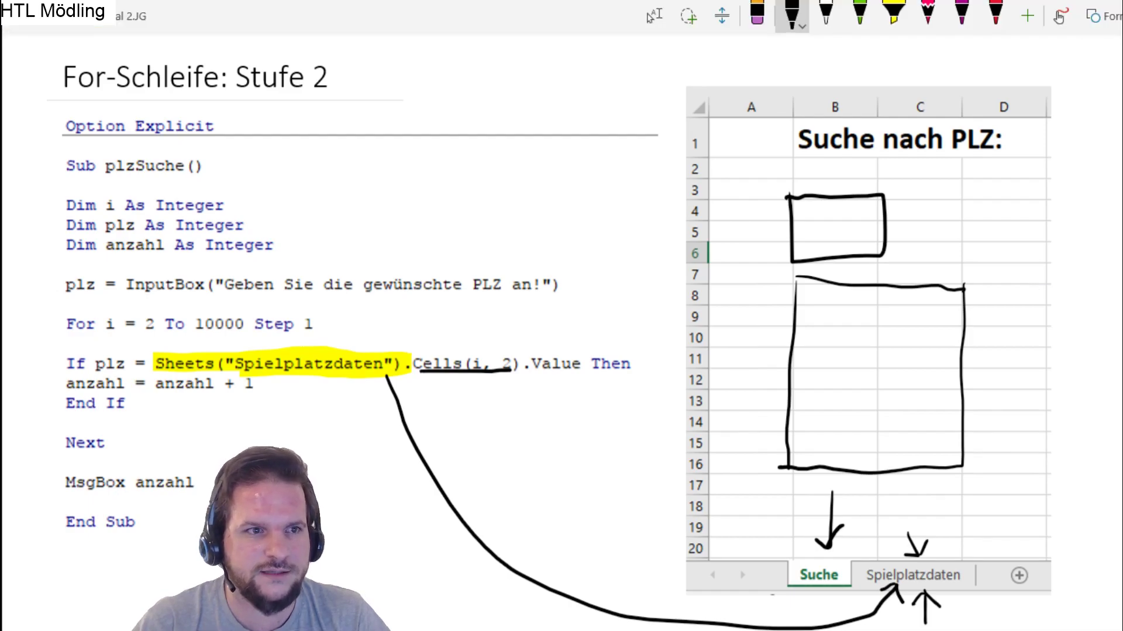